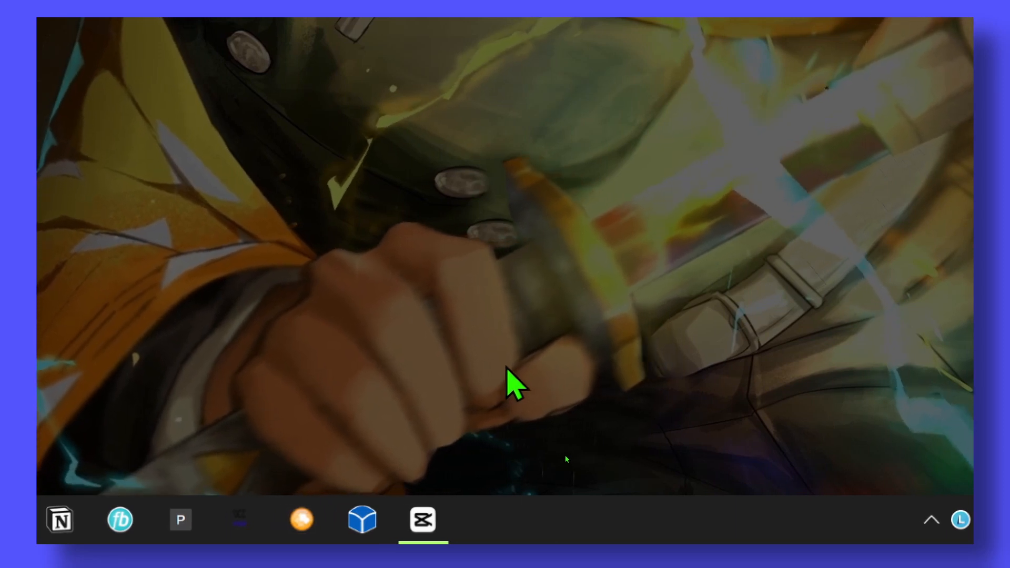
mouse_move(444, 520)
left_click(481, 519)
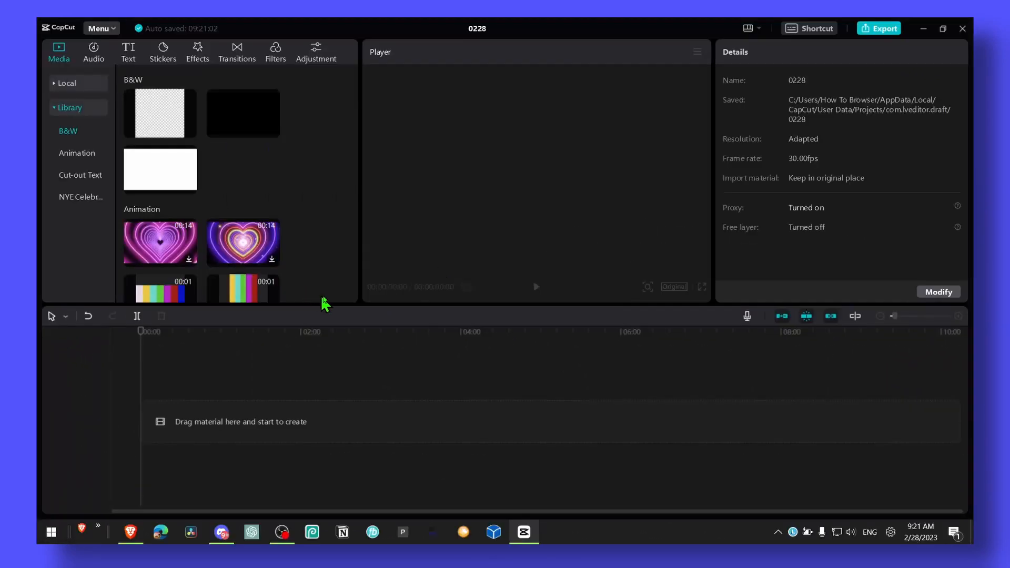
left_click(78, 83)
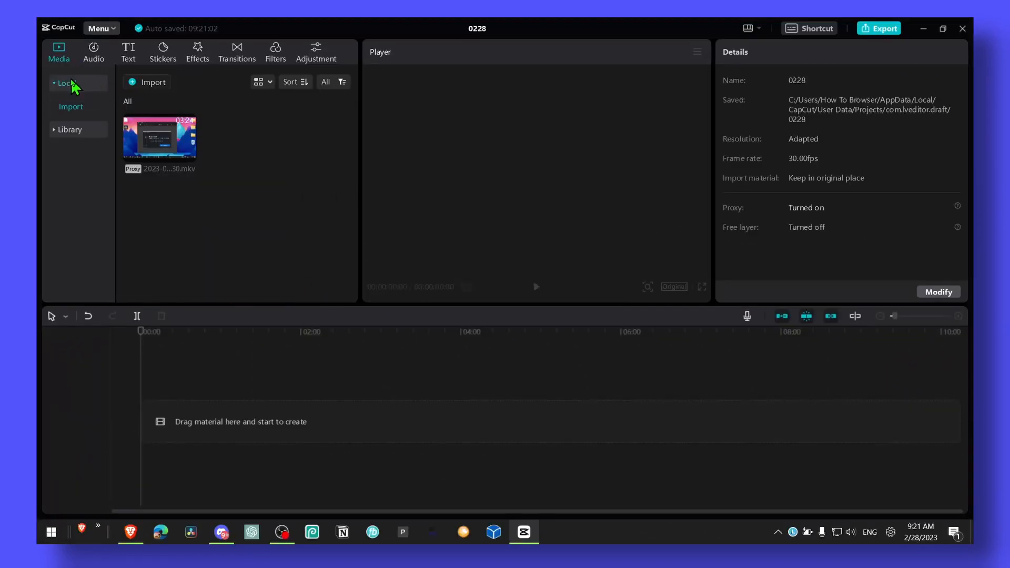
left_click_drag(184, 181, 197, 405)
left_click_drag(157, 333, 211, 331)
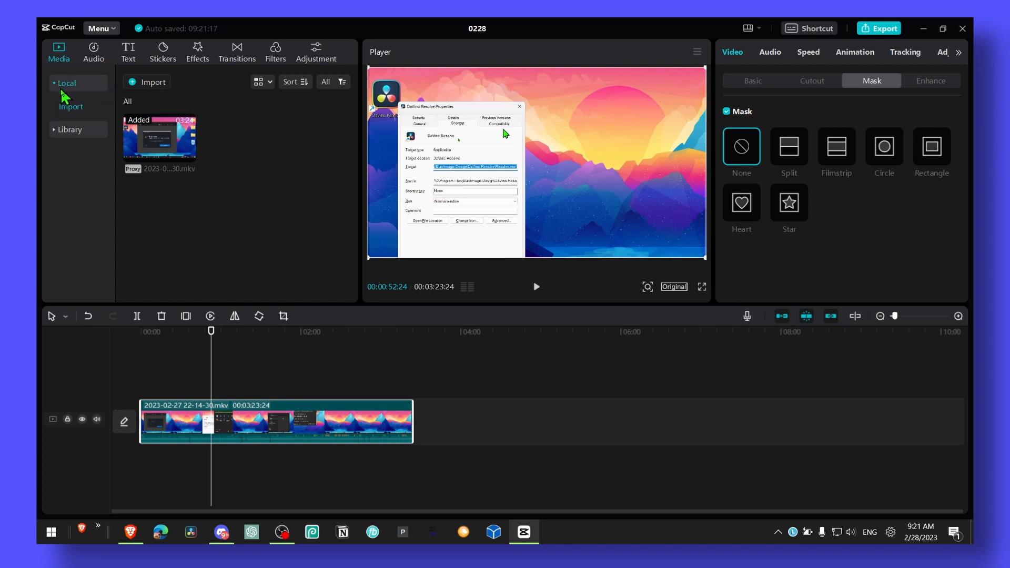
- Add the white B&W clip from the media library to a new track above the video
left_click(56, 132)
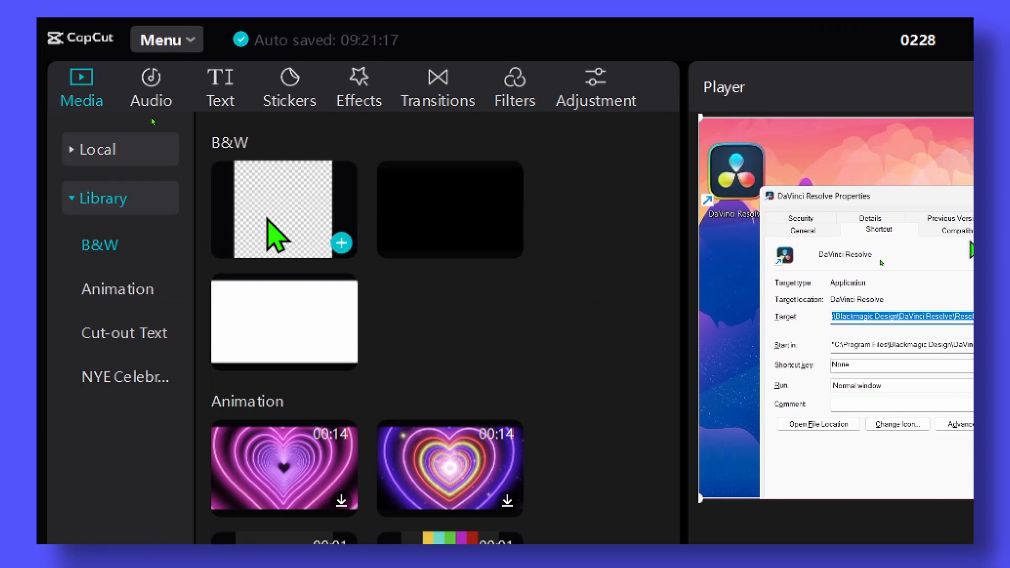
left_click_drag(331, 324, 342, 324)
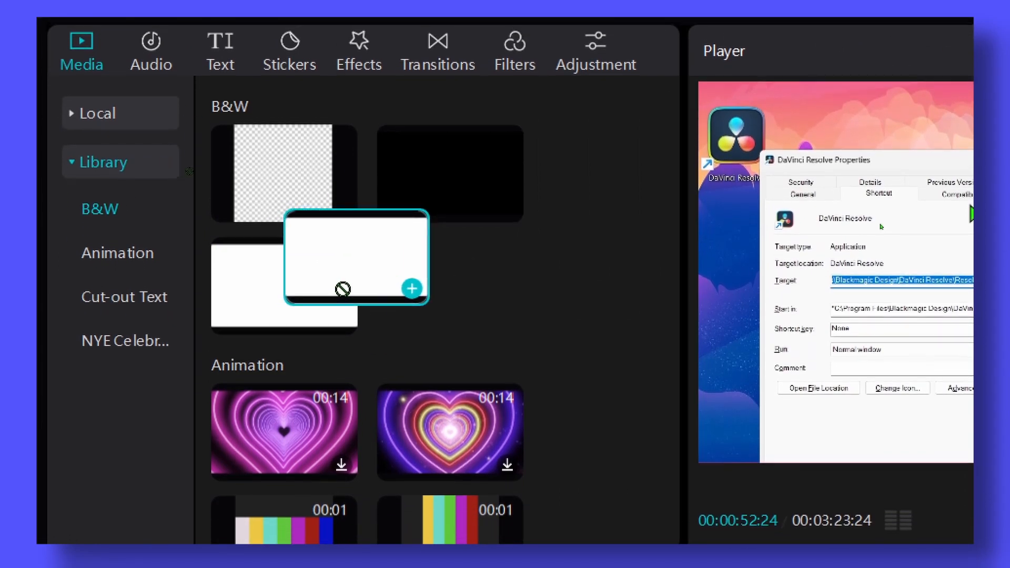
left_click_drag(342, 288, 613, 526)
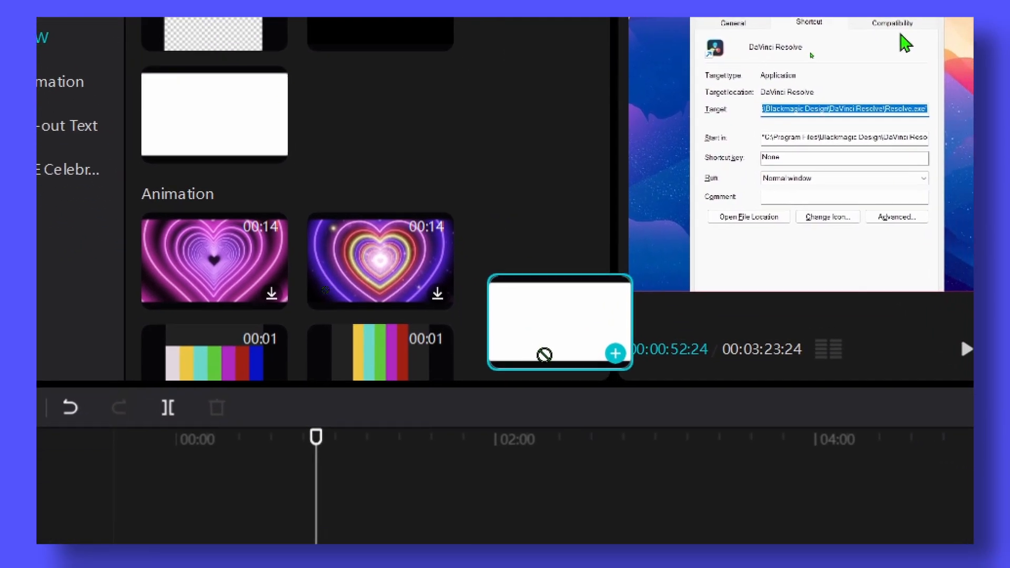
left_click_drag(544, 355, 290, 542)
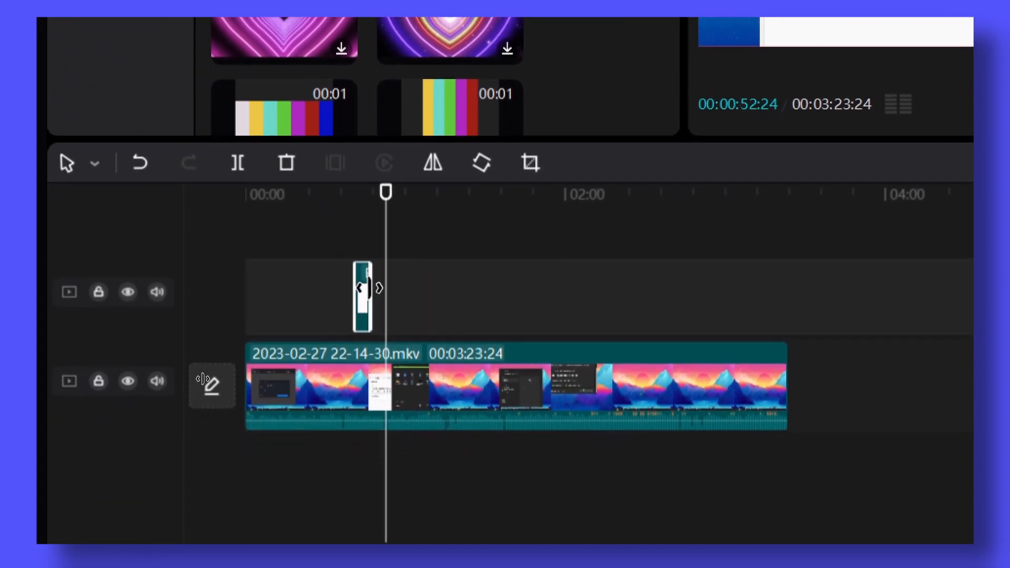
- Resize the white clip to about 18 seconds at the start of the timeline and set the playhead at 00:00:09:07
left_click_drag(369, 288, 415, 280)
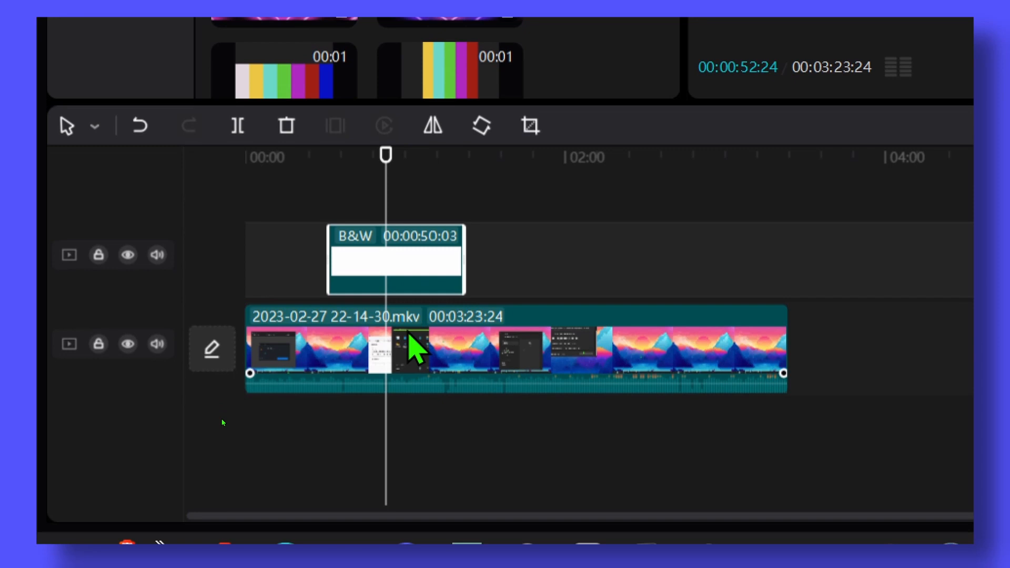
left_click_drag(420, 258, 316, 284)
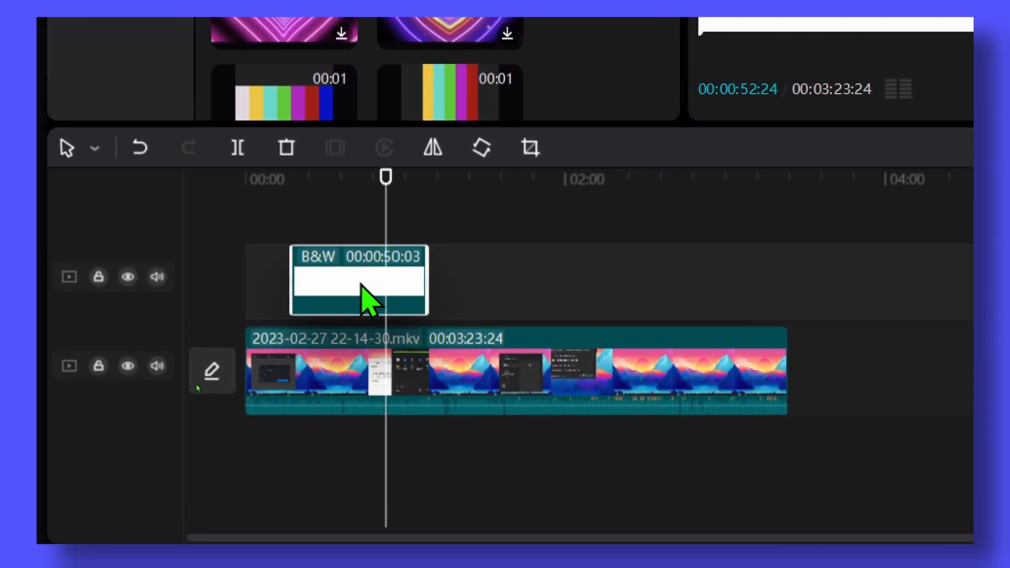
left_click_drag(382, 279, 269, 262)
left_click(270, 197)
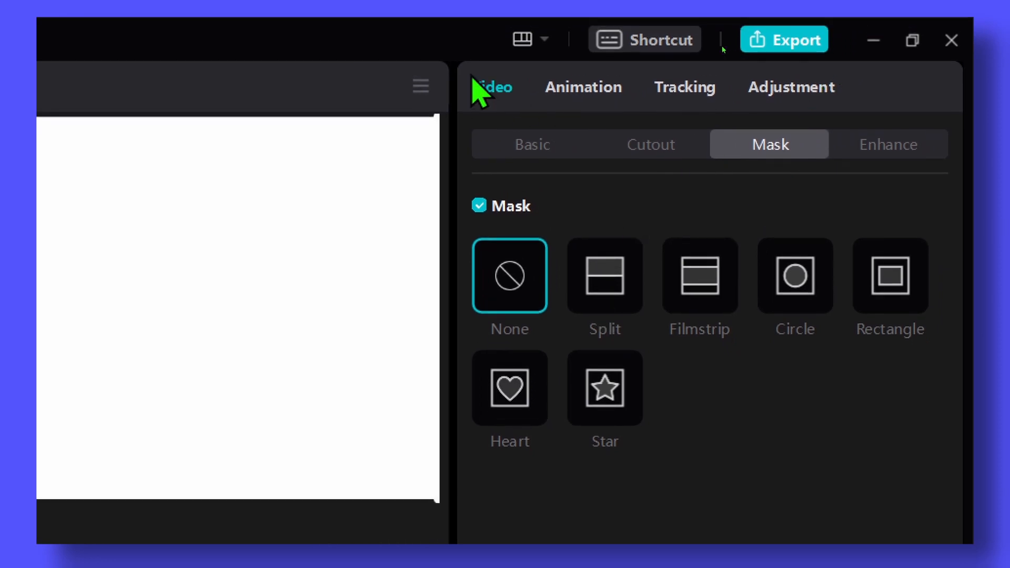
- Apply a Filmstrip mask to the white clip and narrow its band in the preview
left_click(689, 292)
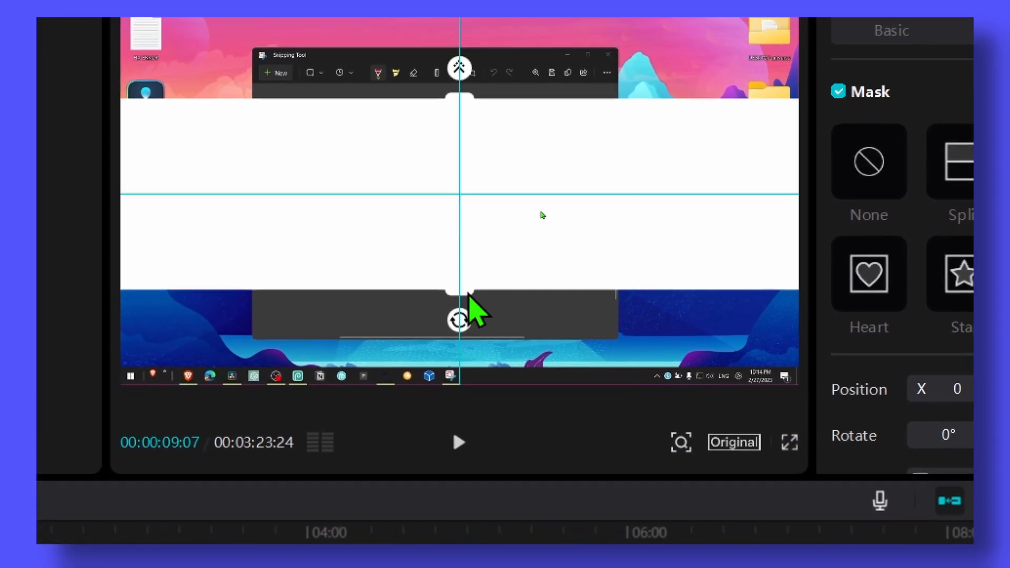
left_click_drag(468, 295, 460, 225)
left_click_drag(465, 179, 465, 165)
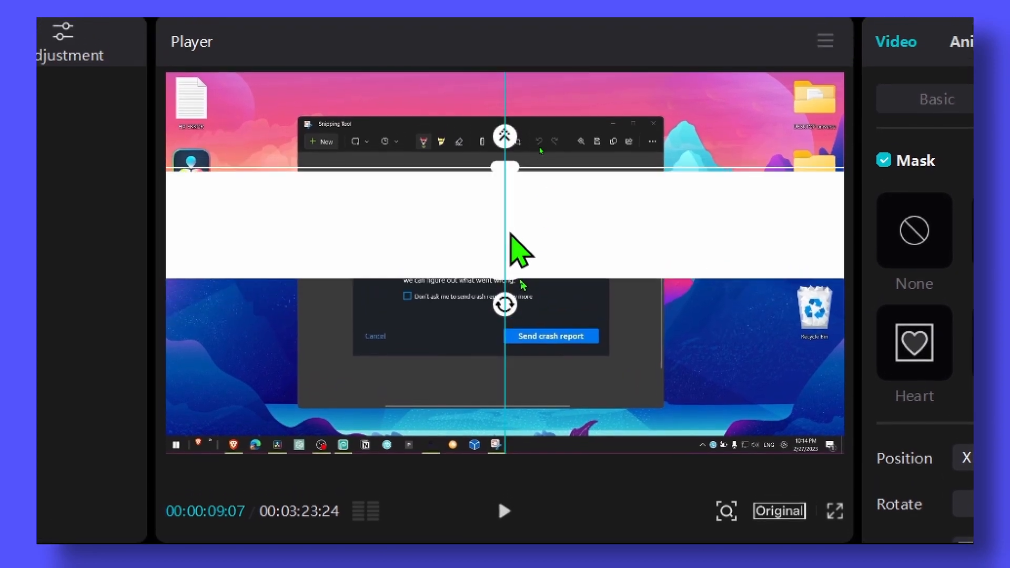
- Move the filmstrip band to the upper edge of the frame at about X 22, Y 369 and invert the mask
left_click_drag(510, 232, 518, 165)
left_click_drag(510, 205, 515, 211)
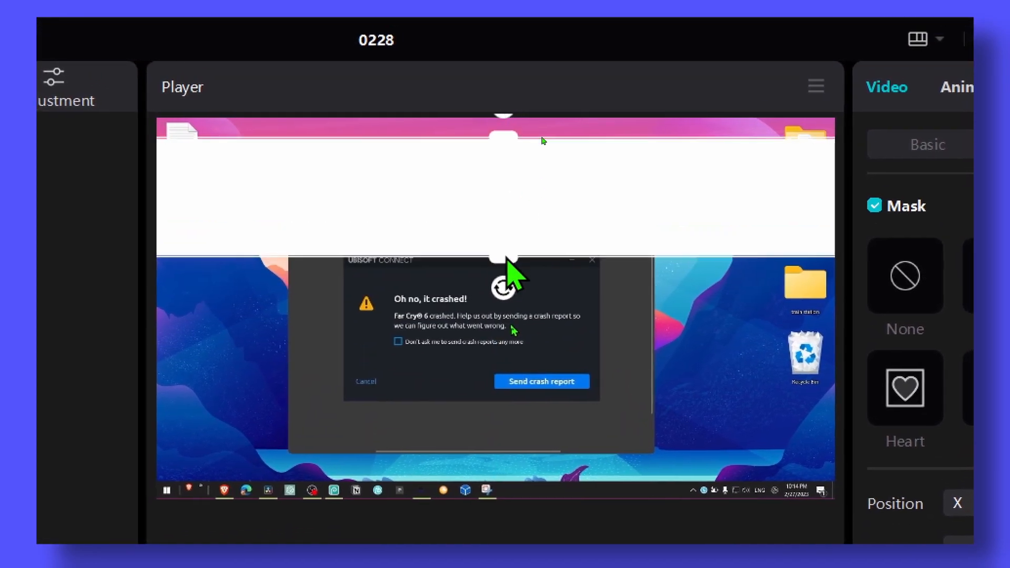
left_click_drag(512, 273, 514, 234)
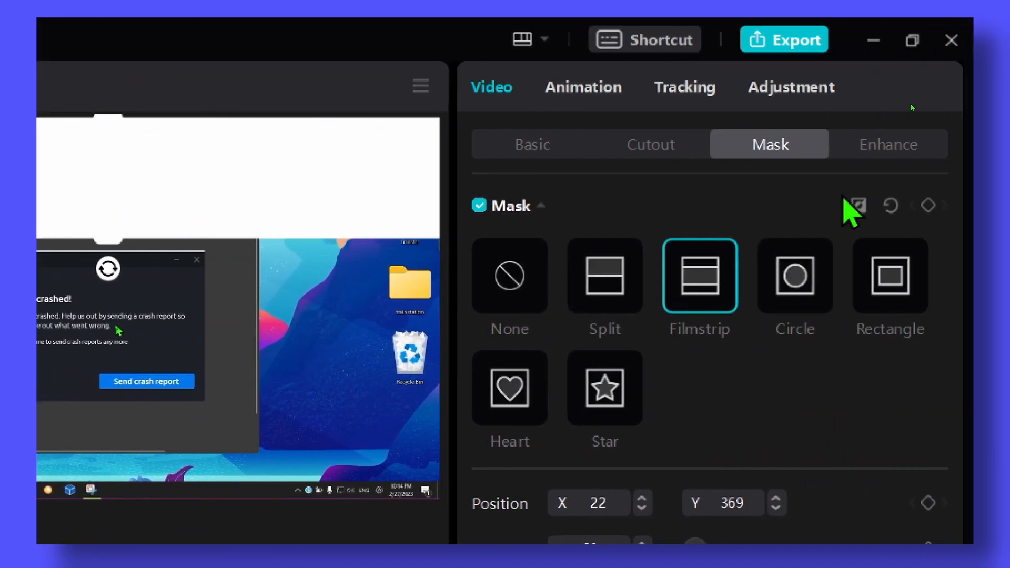
left_click(858, 206)
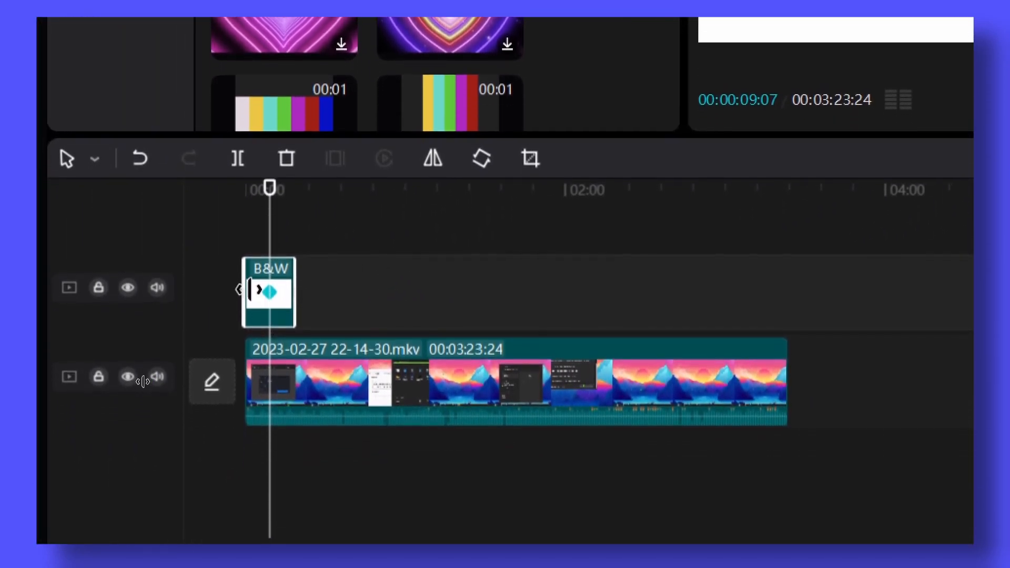
- Set mask keyframes on the white clip at its start, 00:00:00:00, and its end, 00:00:18:11
left_click_drag(264, 219, 286, 211)
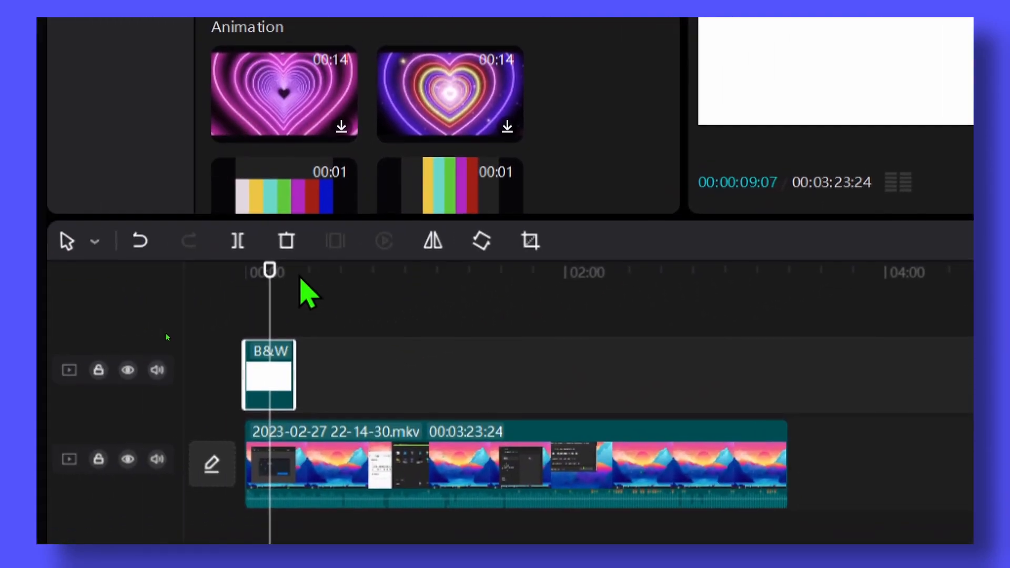
left_click_drag(269, 278, 245, 279)
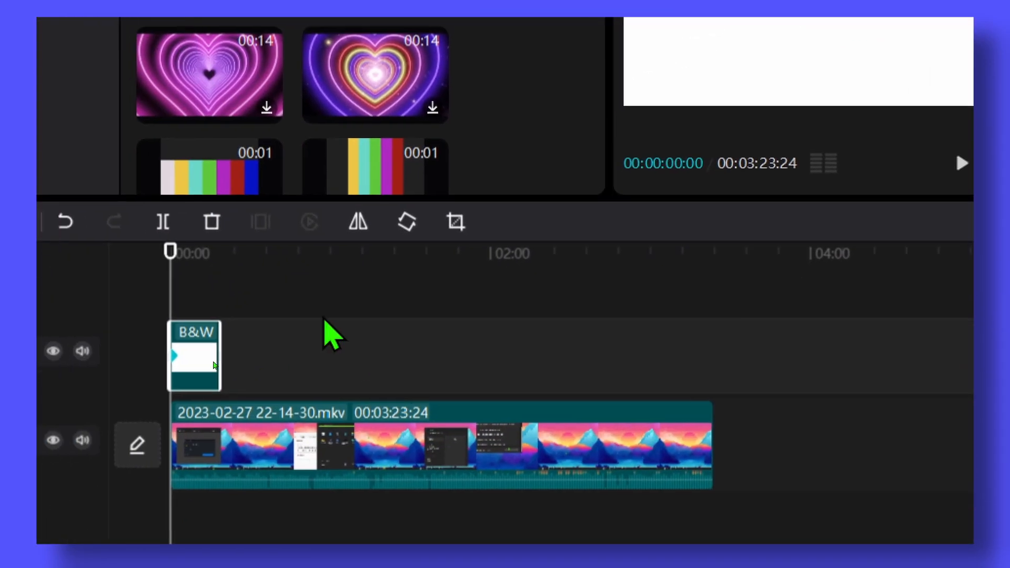
left_click_drag(170, 251, 219, 252)
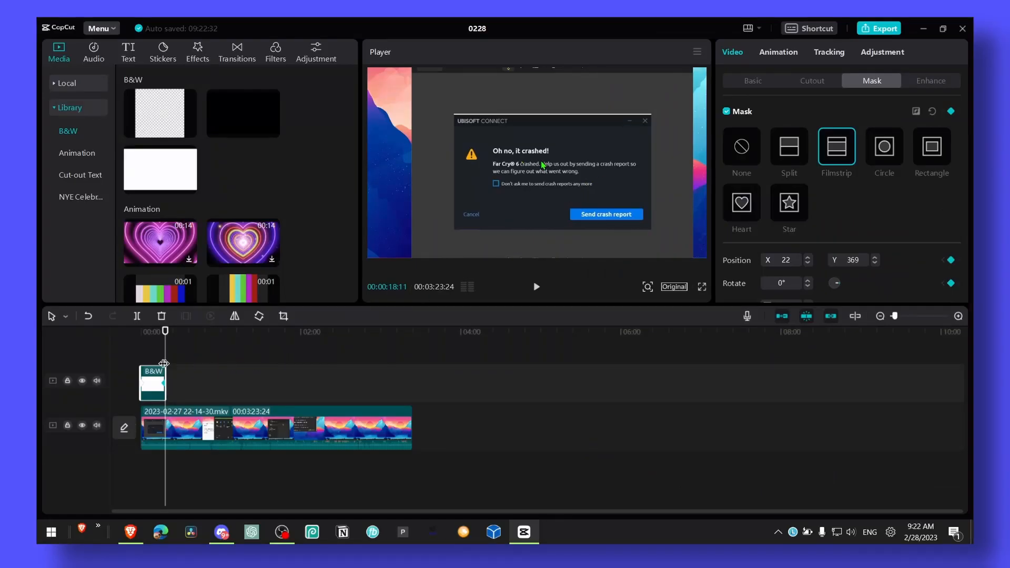
- At 00:00:17:12, move the mask band to the lower part of the frame, at about X 0, Y -390
left_click_drag(164, 363, 145, 343)
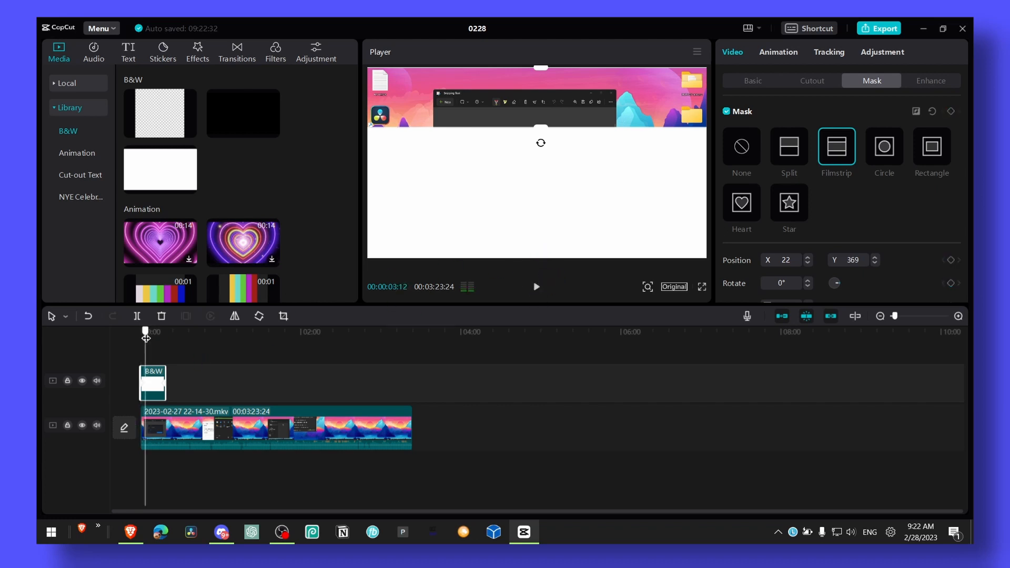
left_click_drag(160, 337, 163, 371)
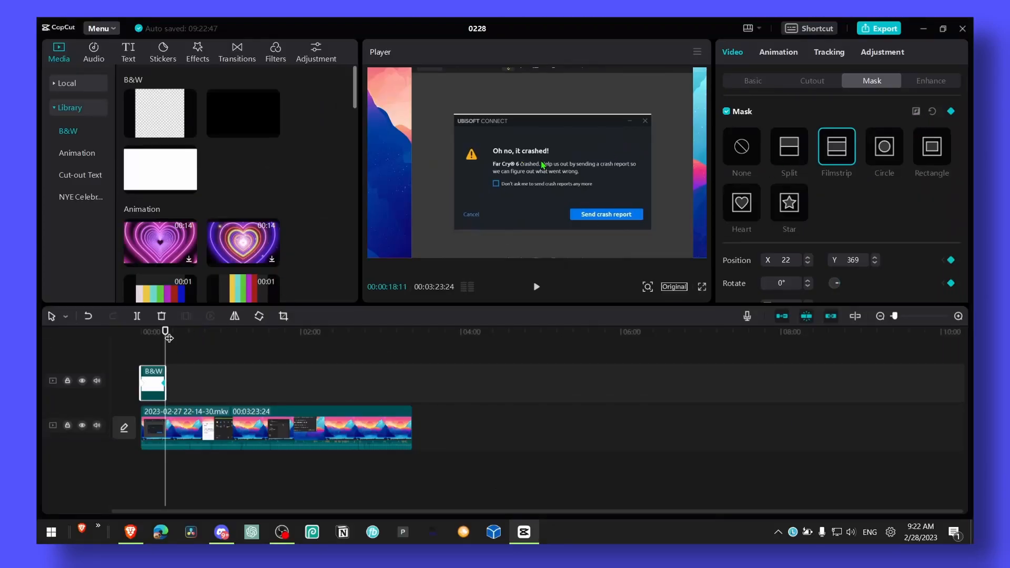
scroll(183, 355, "up", 3)
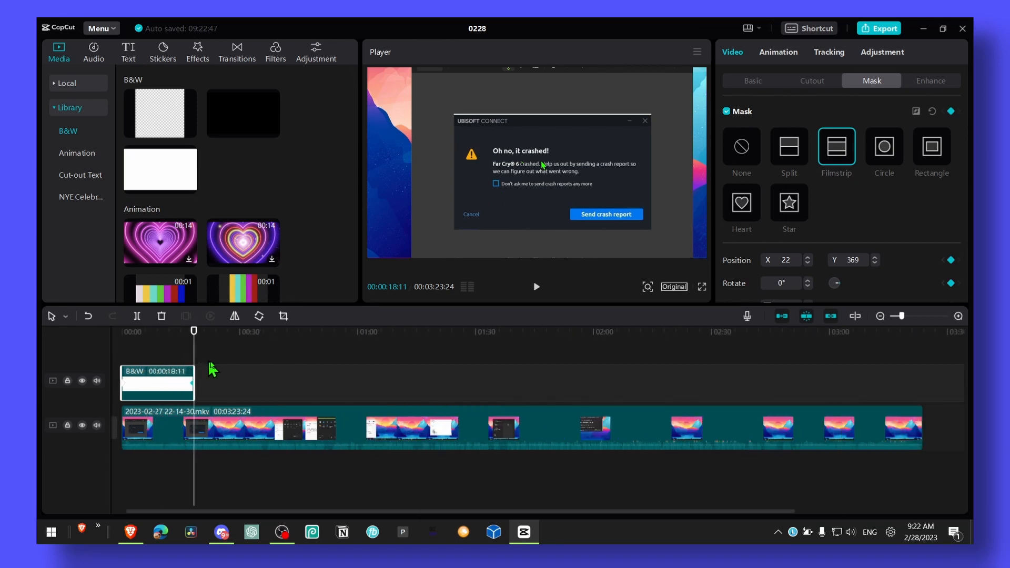
left_click(183, 356)
left_click(188, 357)
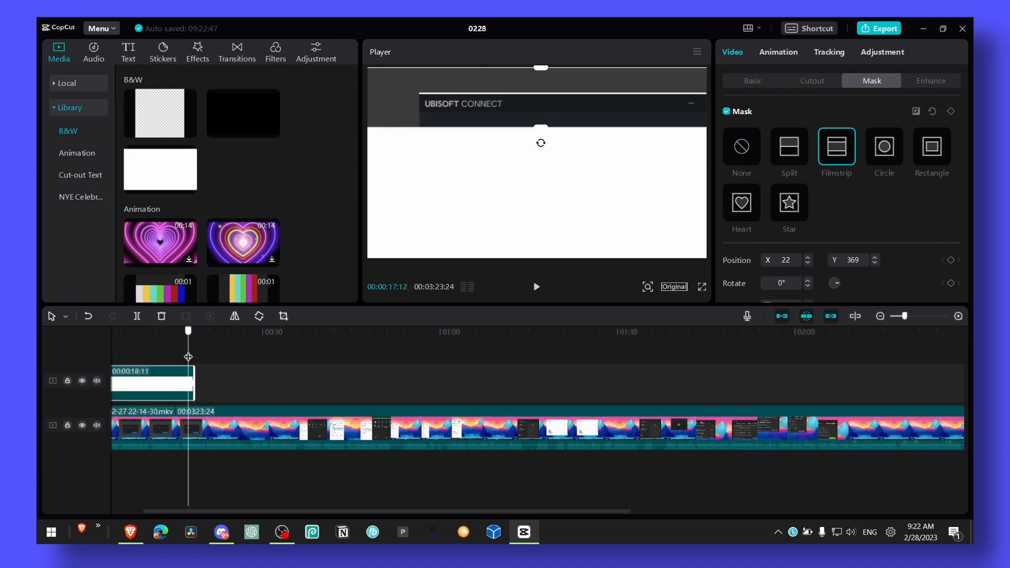
left_click_drag(492, 122, 497, 242)
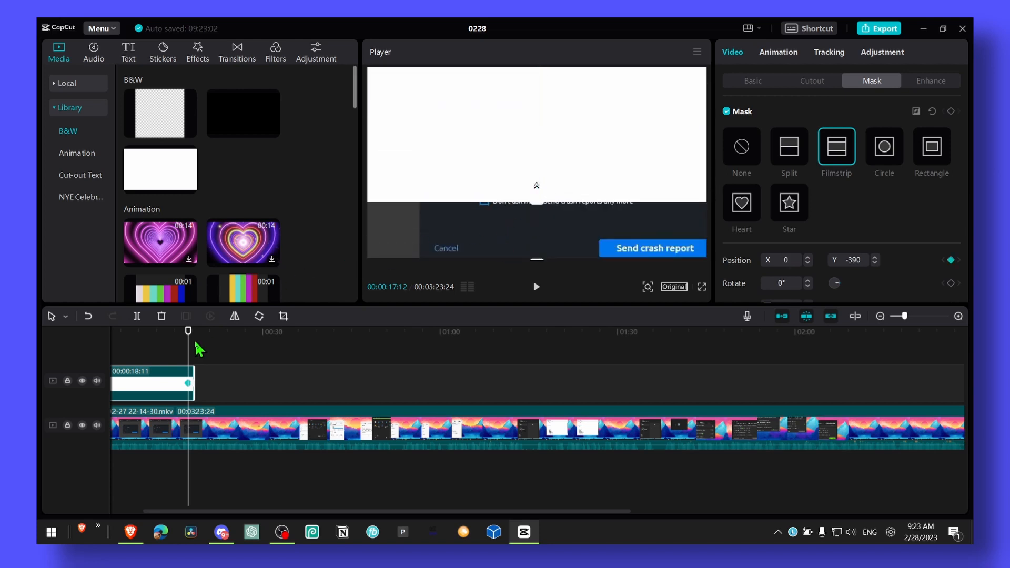
- Duplicate the masked white clip onto a new track at the start of the timeline
scroll(188, 417, "up", 2)
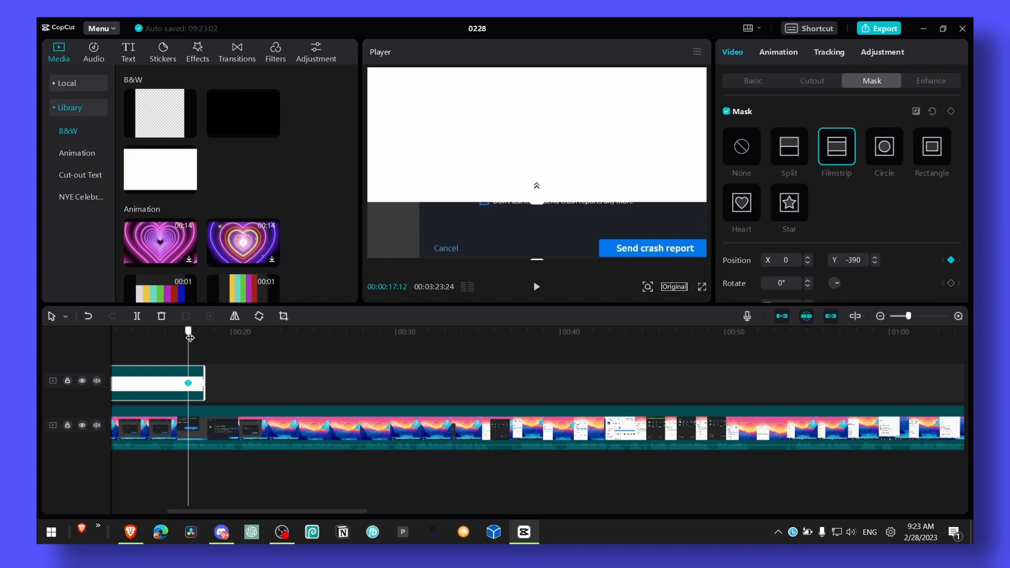
left_click_drag(189, 338, 112, 340)
scroll(219, 362, "down", 2)
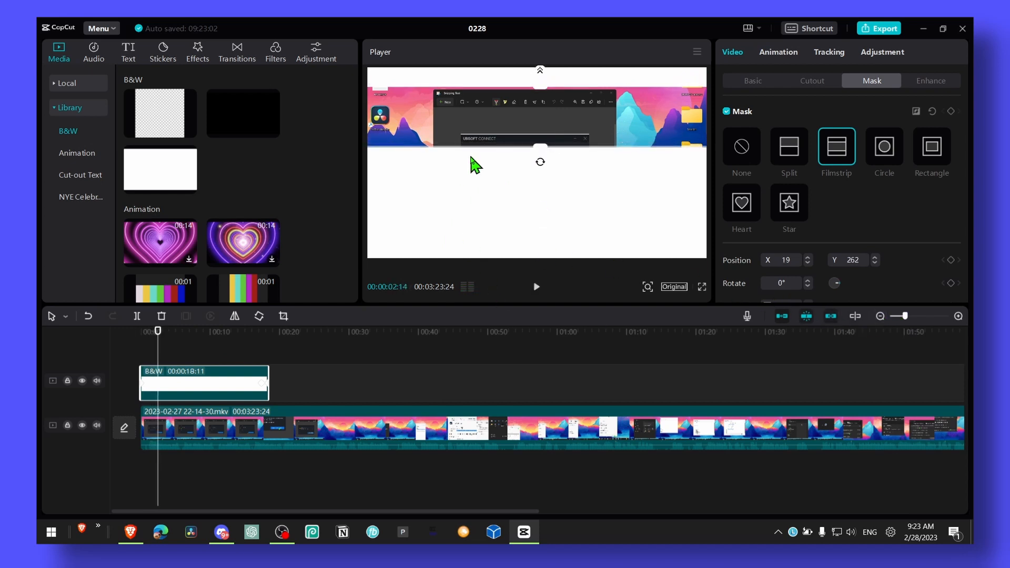
left_click_drag(160, 335, 123, 344)
key("ctrl+c")
key("ctrl+v")
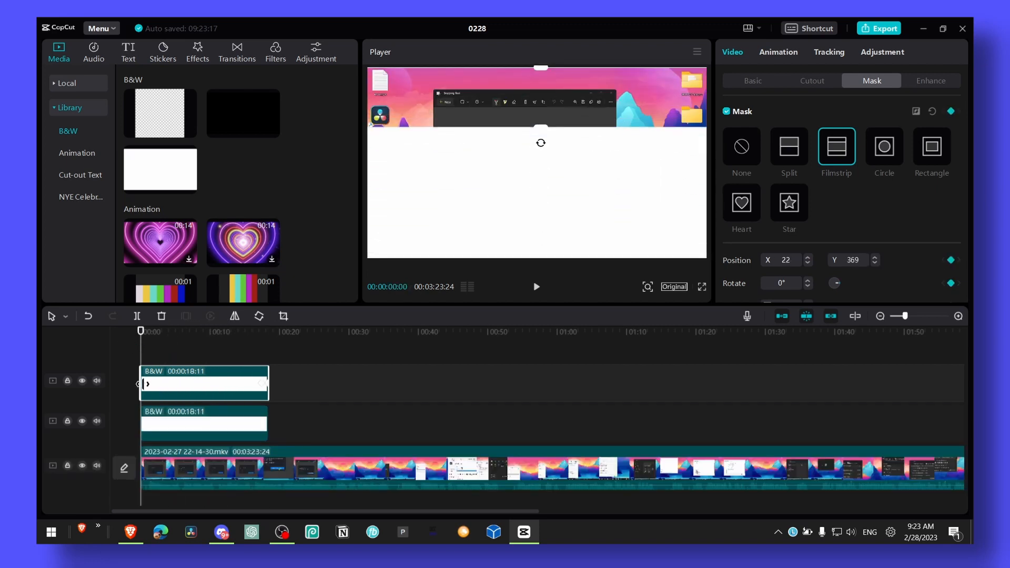
- Remove the copy's starting mask keyframe and move its mask band to about X 41, Y -293 at 00:00:14:24
left_click(951, 111)
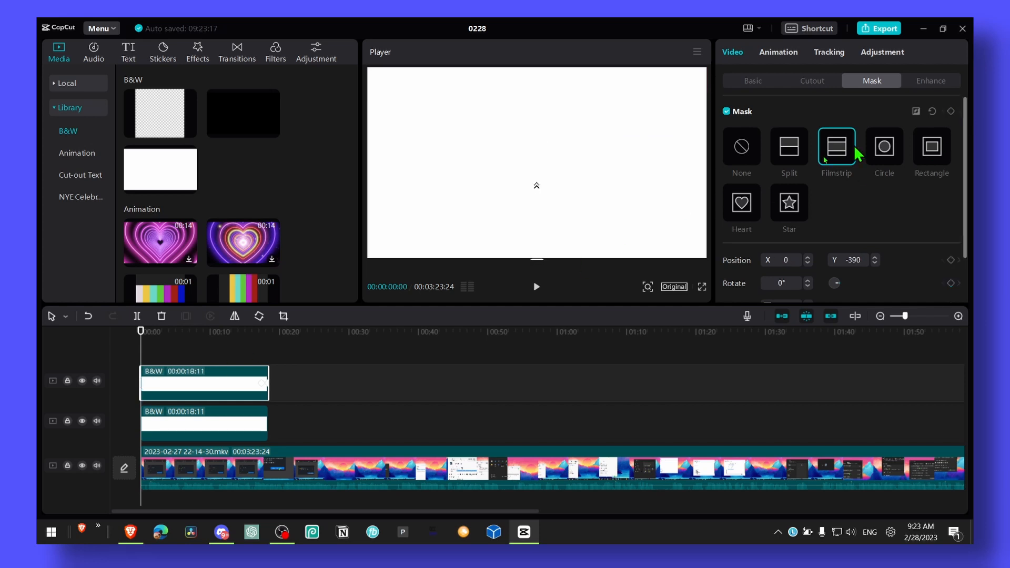
left_click(263, 384)
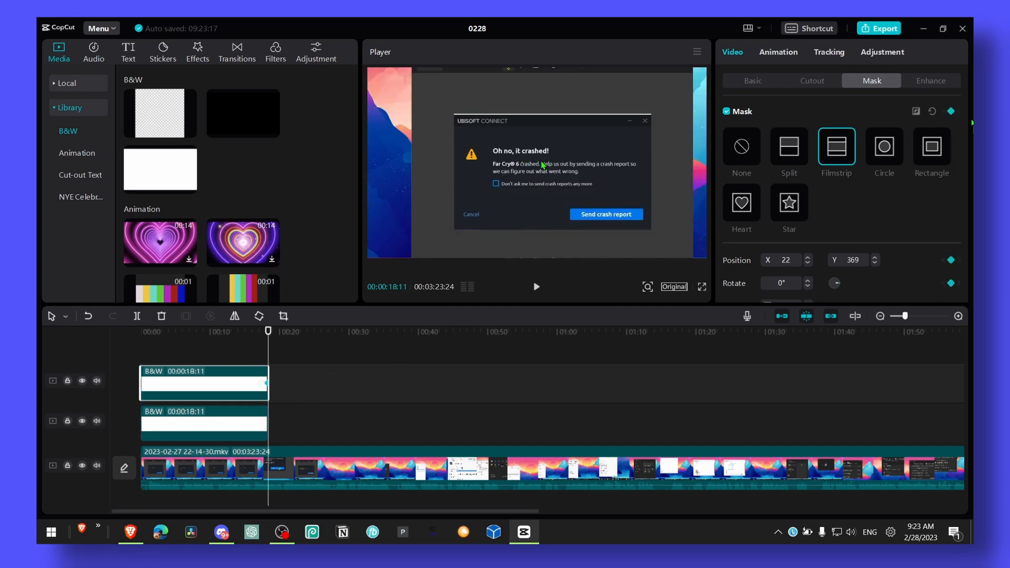
mouse_move(267, 342)
left_mouse_down()
mouse_move(181, 342)
mouse_move(262, 349)
left_mouse_up()
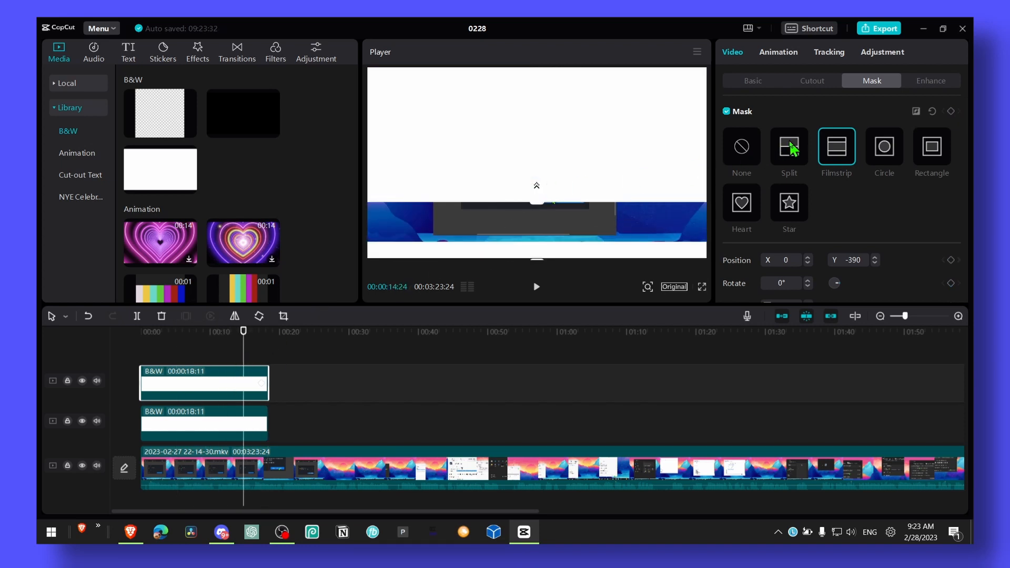
left_click_drag(547, 235, 566, 216)
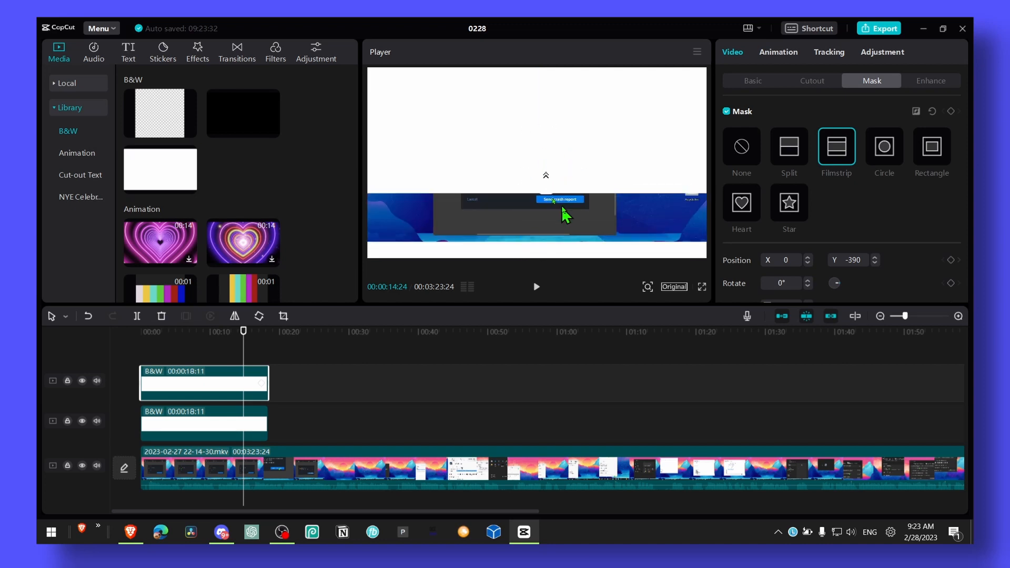
- Move the copied clip to about 28 seconds and, at 00:00:38:02, tilt its mask about -39° into the frame's upper-left corner
left_click_drag(215, 389, 411, 375)
left_click(405, 334)
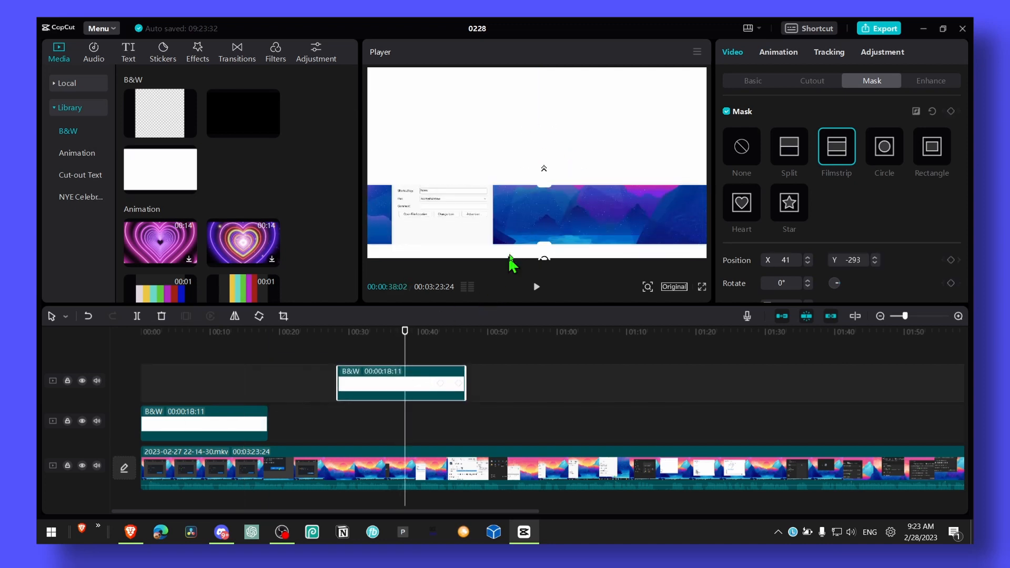
left_click_drag(517, 210, 500, 174)
left_click_drag(525, 218, 423, 138)
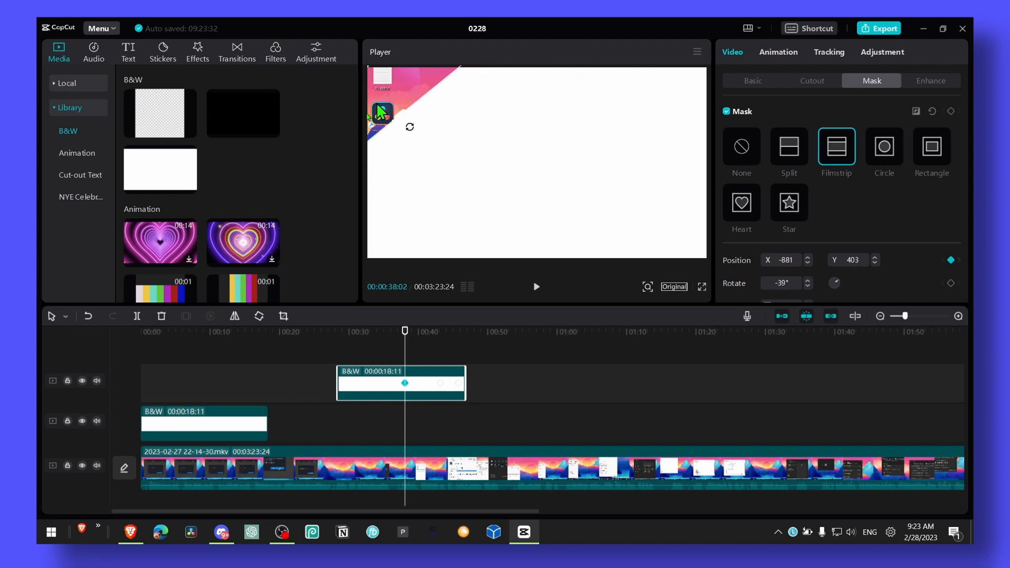
- Delete the three remaining mask keyframes from the copied white clip
left_click_drag(404, 347, 408, 348)
left_click(405, 383)
key("Delete")
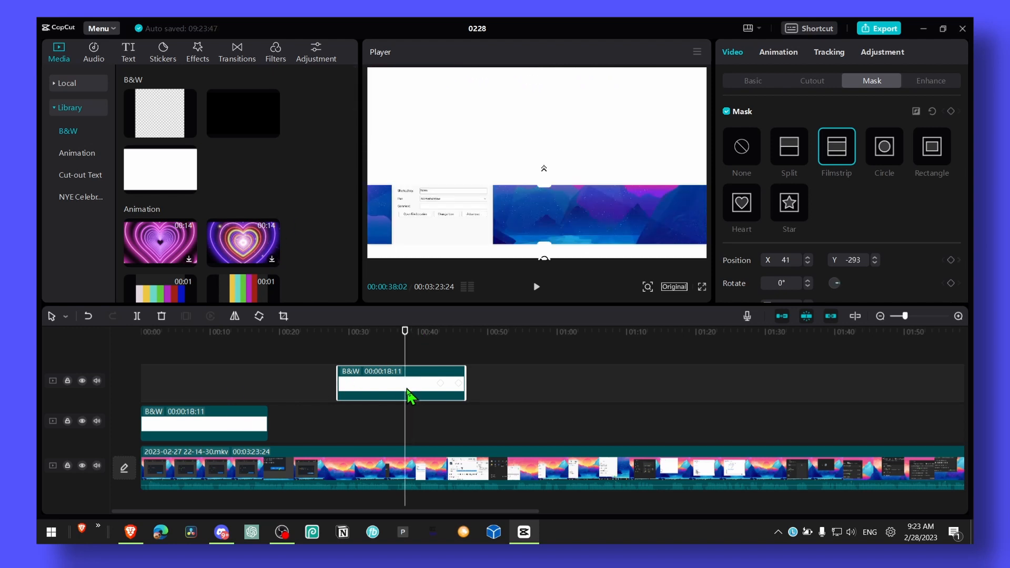
left_click(440, 384)
key("Delete")
left_click(458, 384)
key("Delete")
- At the copied clip's start, 00:00:28:12, rotate the mask about -46° and place it at about X -960, Y 540
left_click_drag(458, 343, 337, 347)
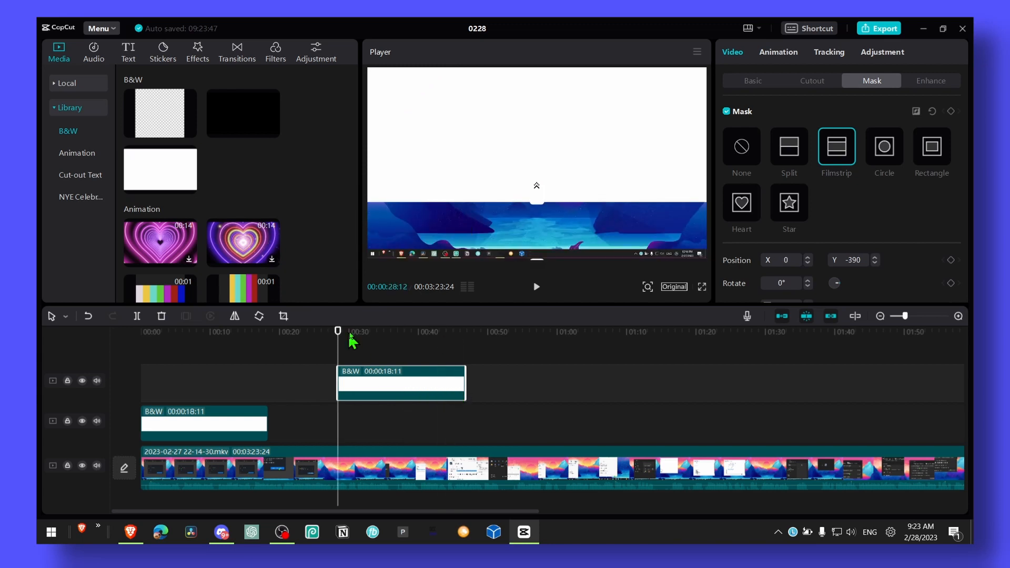
left_click_drag(554, 220, 485, 117)
left_click_drag(467, 171, 398, 67)
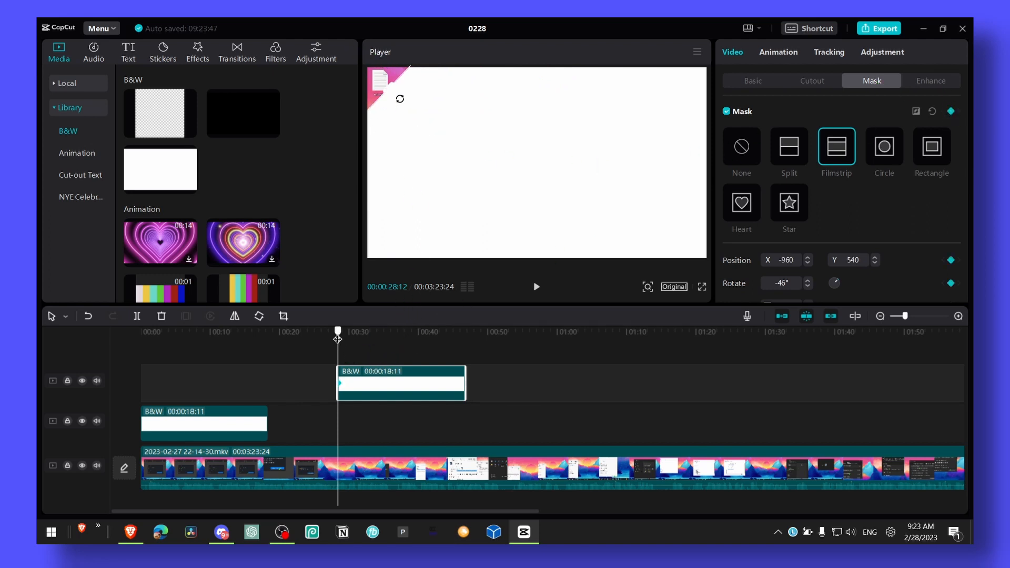
- At 00:00:43:23, place the second white clip's mask band at about X 960, Y -540 in the frame's opposite corner
left_click_drag(460, 351, 445, 346)
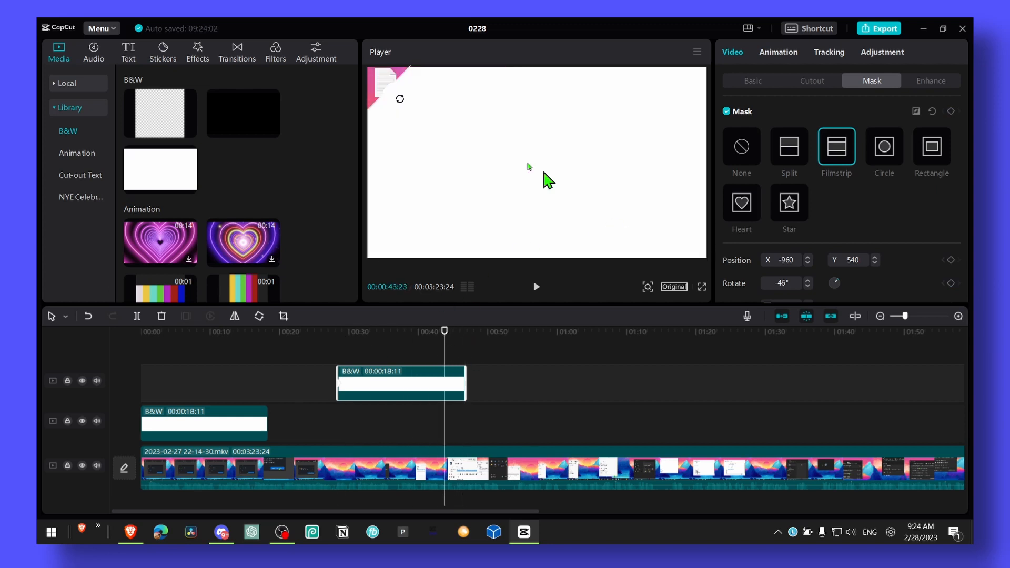
left_click_drag(395, 79, 716, 242)
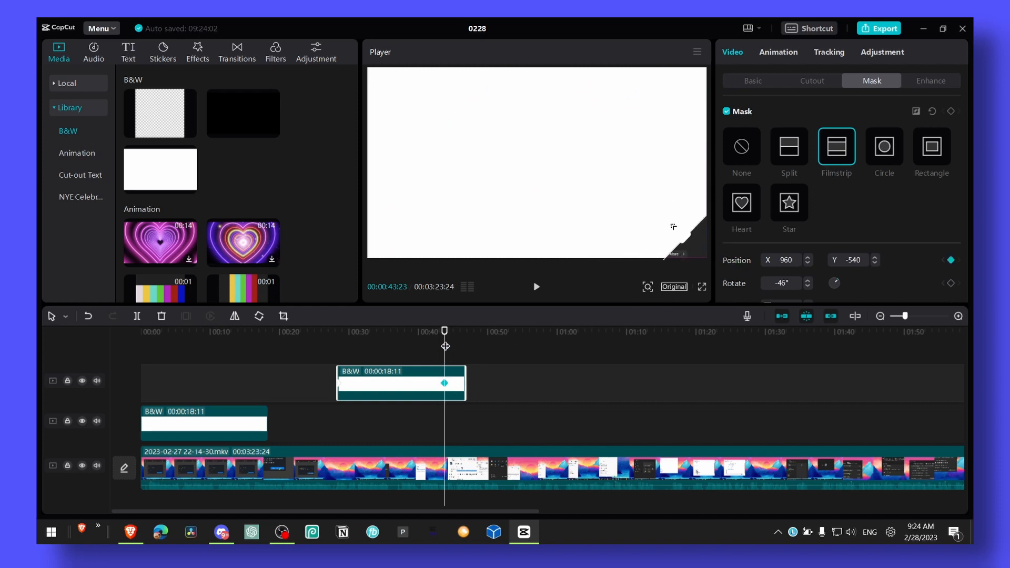
left_click_drag(444, 340, 348, 346)
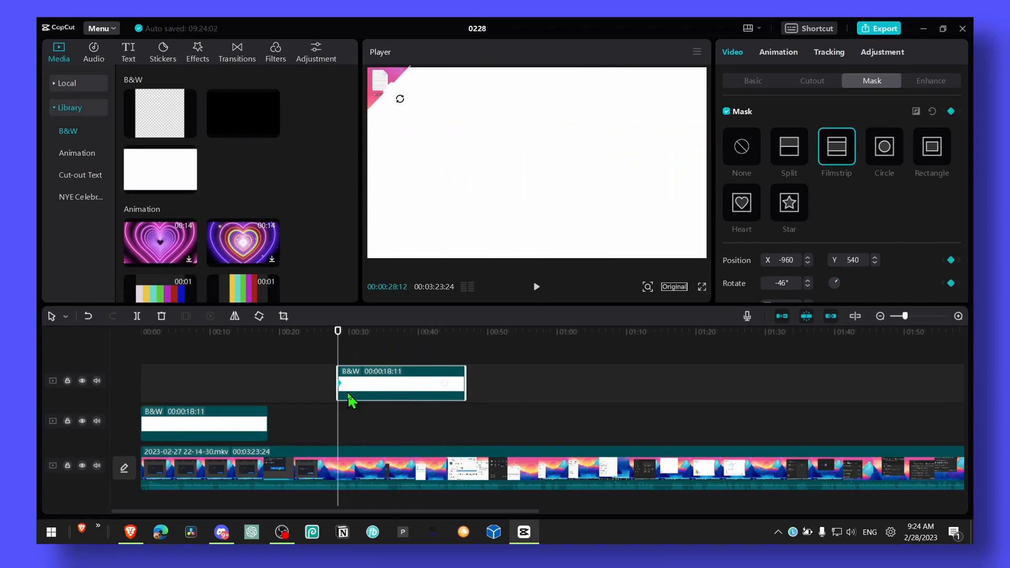
- Split the background video at the start and end of the second white clip
left_click(374, 455)
left_click(377, 492)
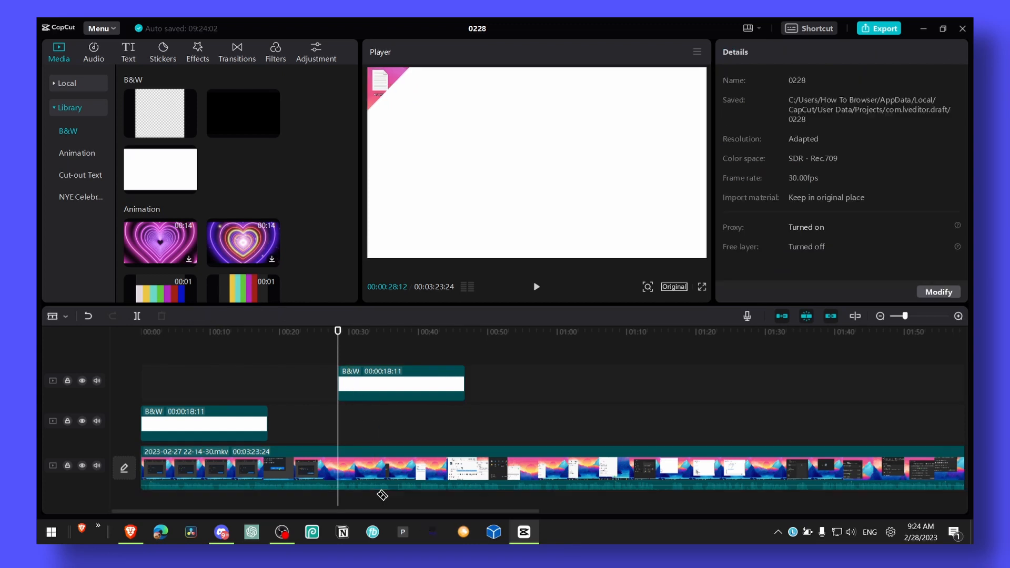
left_click_drag(375, 362, 337, 363)
left_click(467, 466)
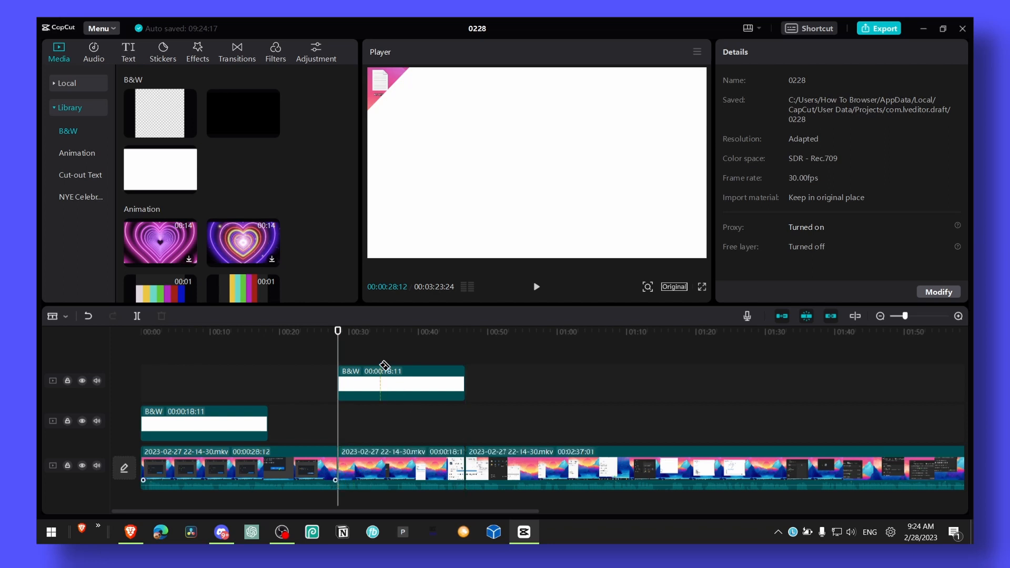
key("a")
- Scrub through the second white clip to review the diagonal mask movement, stopping at 00:00:32:15
left_click_drag(338, 345, 386, 341)
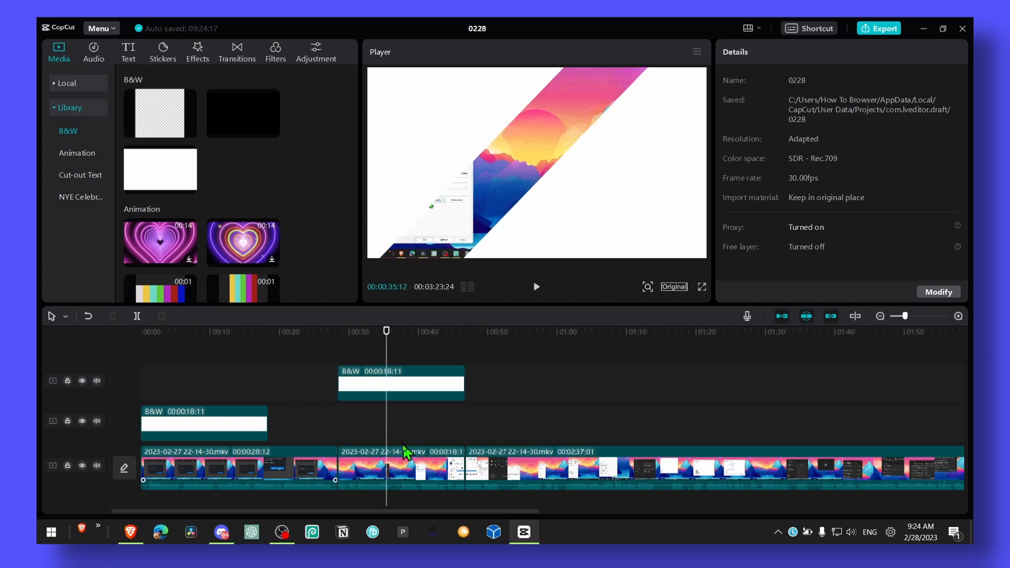
left_click(405, 451)
left_click(361, 345)
left_click(366, 343)
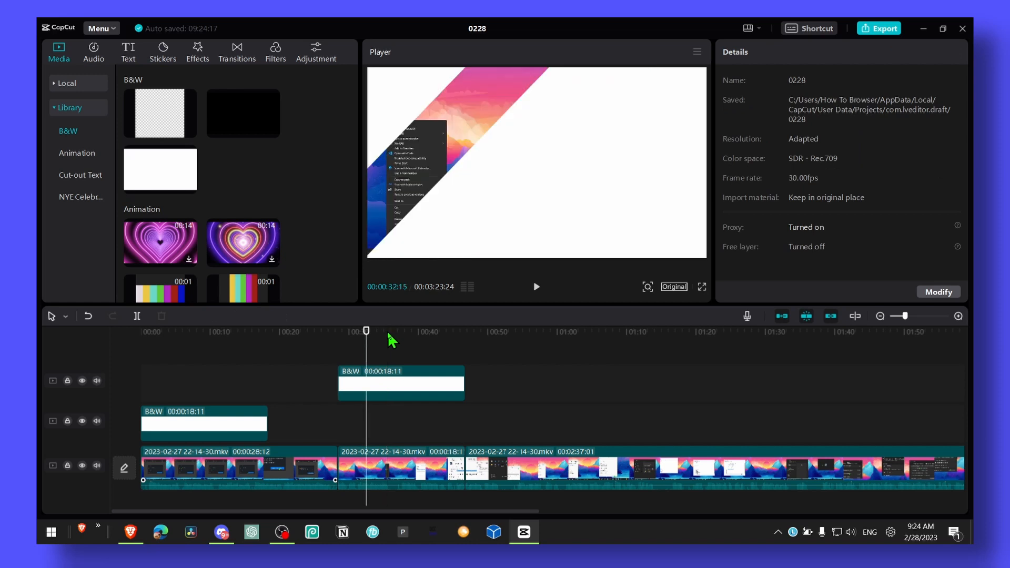
- Look through the middle video segment's cutout, tracking, speed, audio and basic properties
left_click(393, 472)
left_click(821, 84)
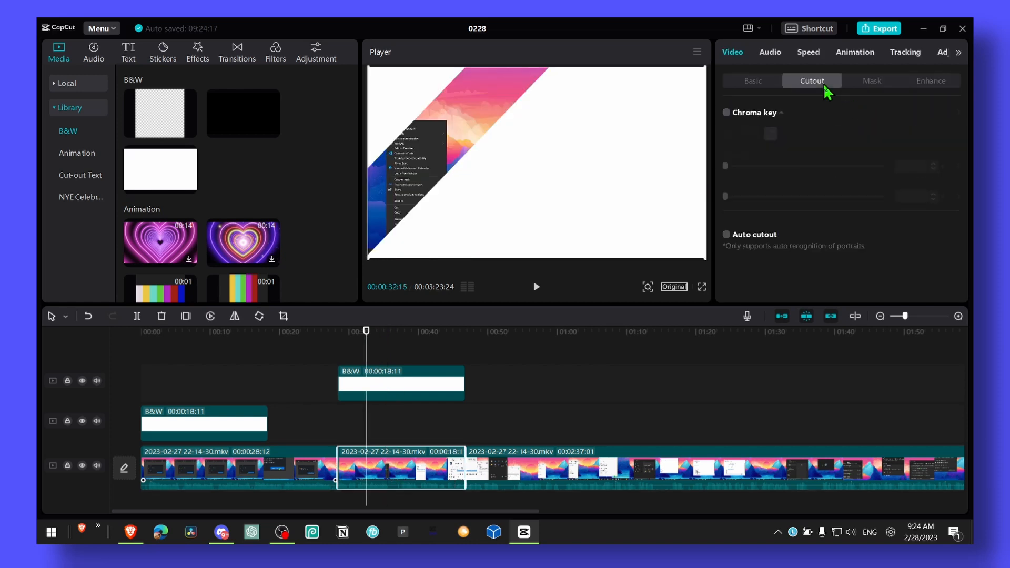
left_click(902, 52)
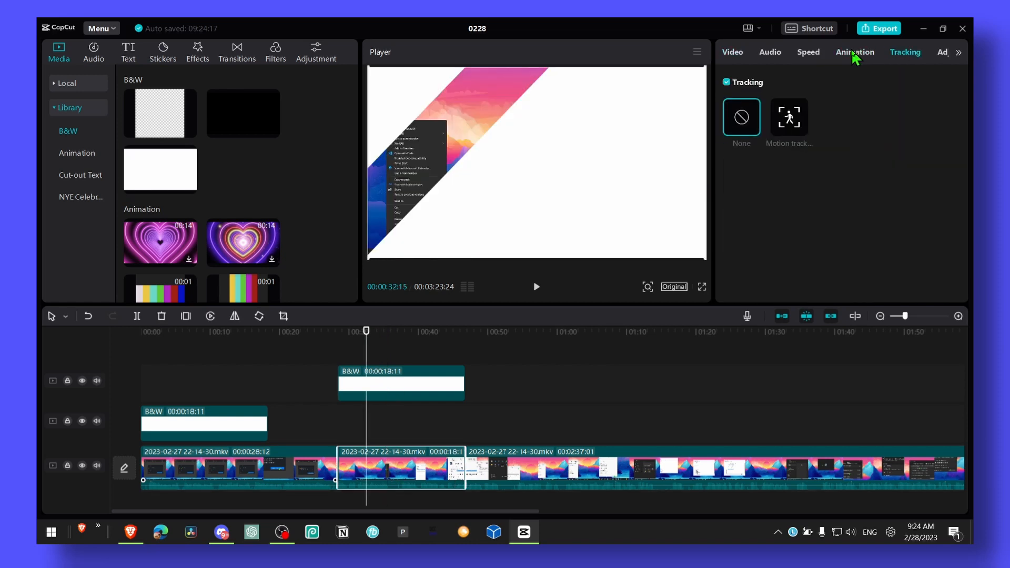
left_click(807, 55)
left_click(777, 55)
left_click(742, 55)
left_click(768, 85)
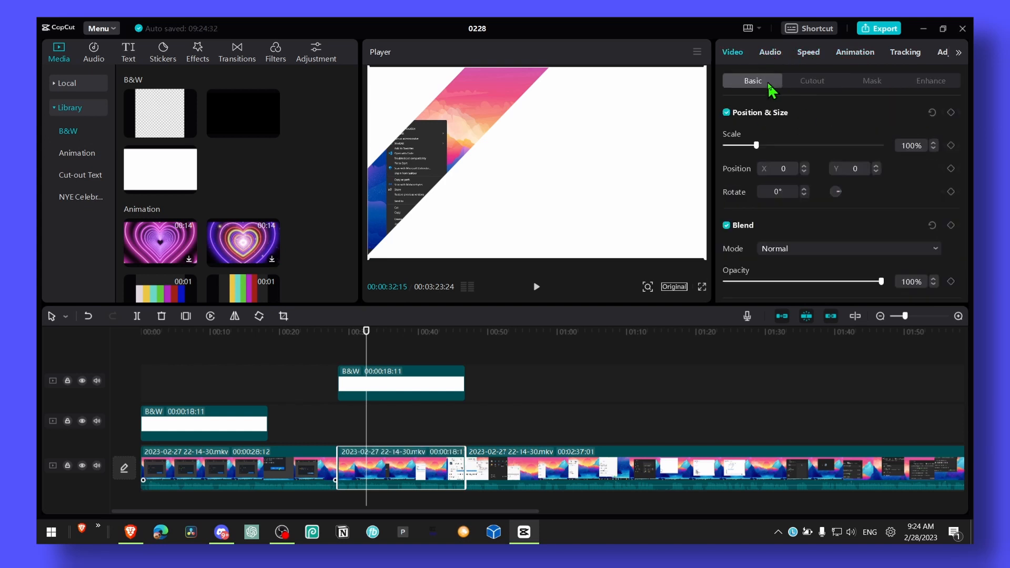
scroll(799, 179, "down", 3)
scroll(789, 214, "up", 3)
- Set the middle video segment's Illumination adjustment to -50
left_click(936, 54)
left_click(899, 62)
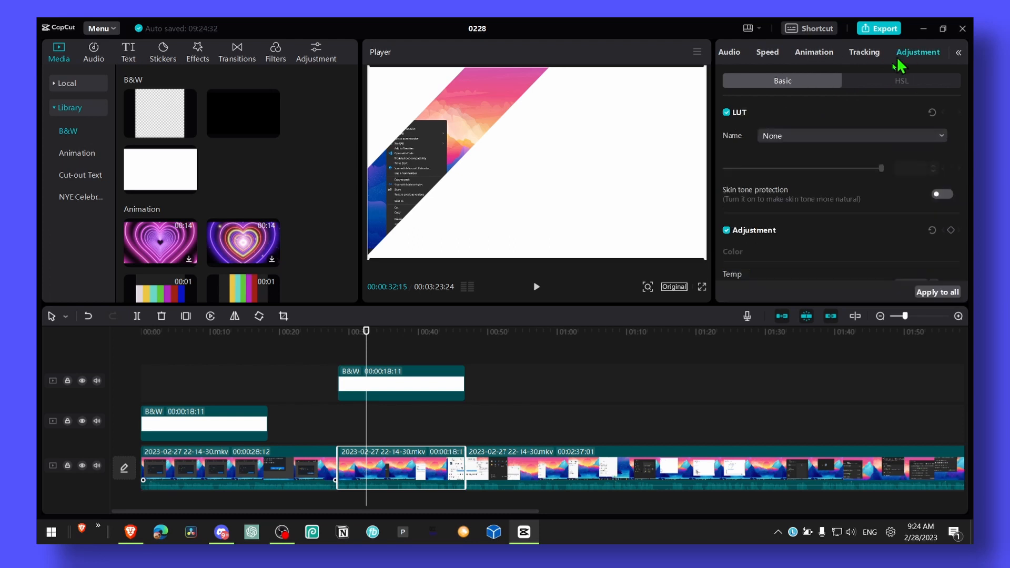
scroll(841, 169, "down", 5)
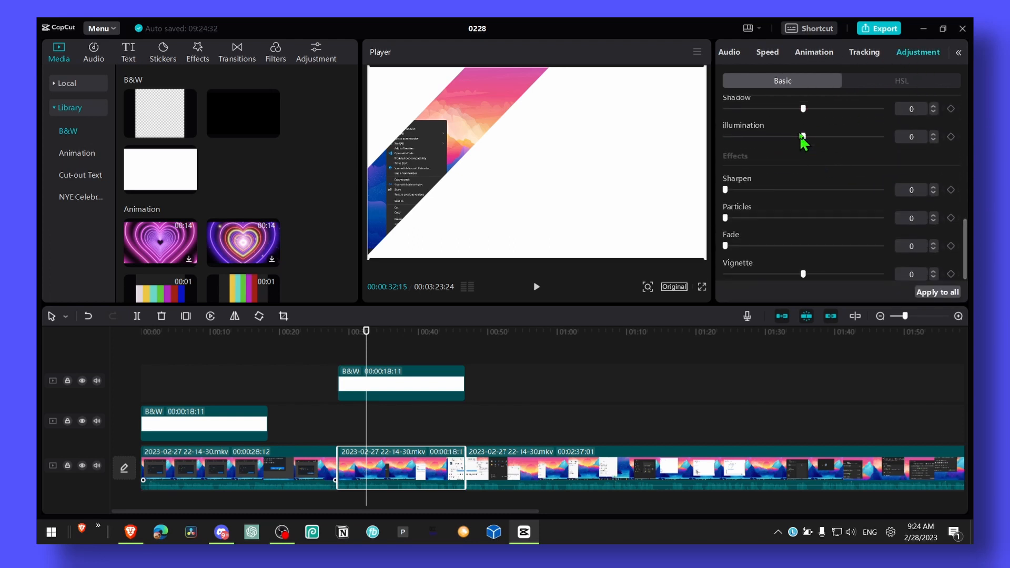
left_click_drag(803, 137, 762, 138)
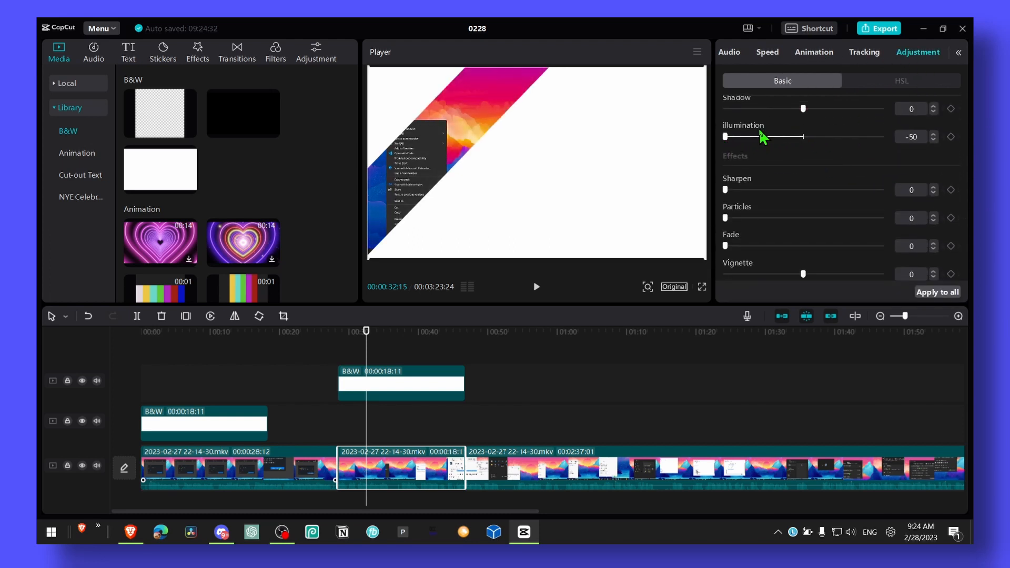
mouse_move(806, 110)
left_mouse_down()
mouse_move(885, 108)
mouse_move(764, 131)
mouse_move(805, 126)
left_mouse_up()
- Set the mask Feather of the second white clip to 20 at 00:00:32:15
left_click(369, 388)
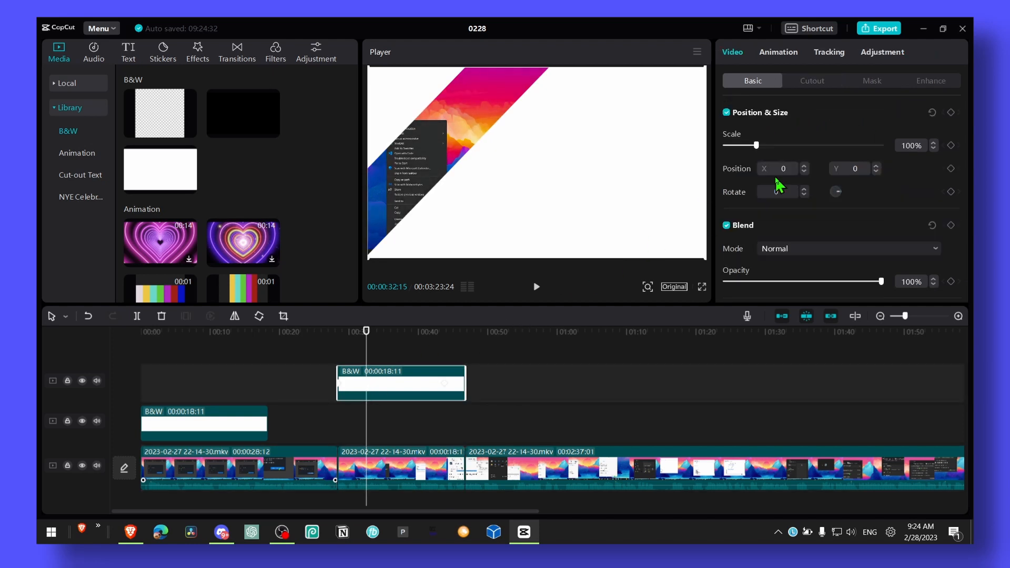
left_click(869, 83)
scroll(838, 176, "down", 2)
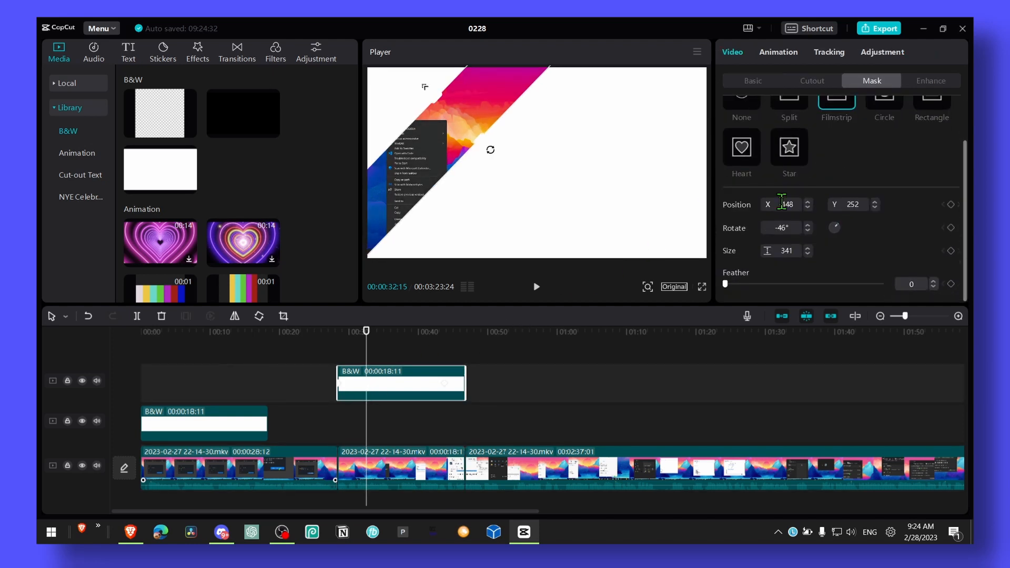
left_click(730, 284)
left_click_drag(730, 285, 757, 287)
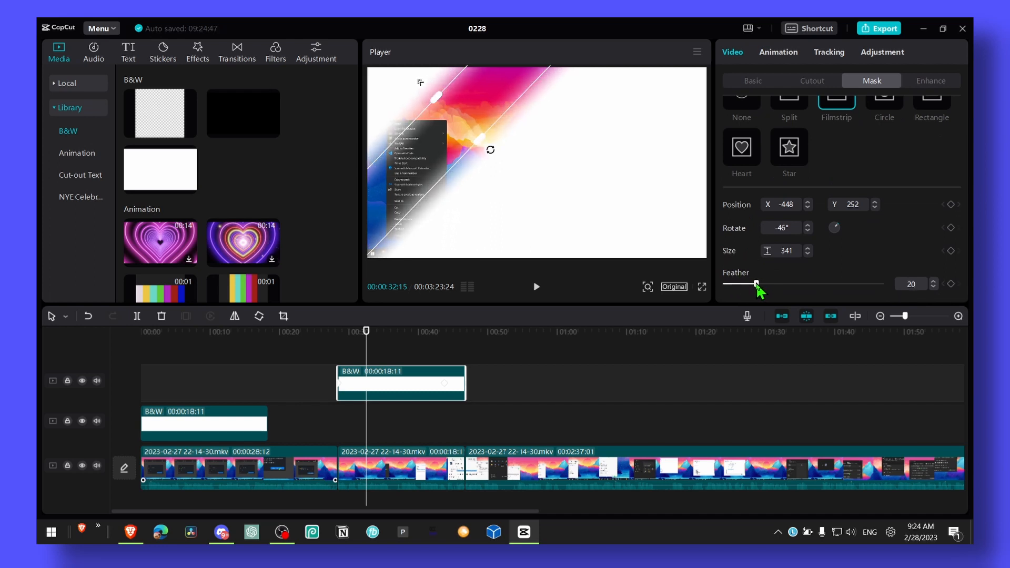
- Play the second white clip from its start at 00:00:28:12 to review the feathered mask animation
left_click_drag(371, 335, 338, 341)
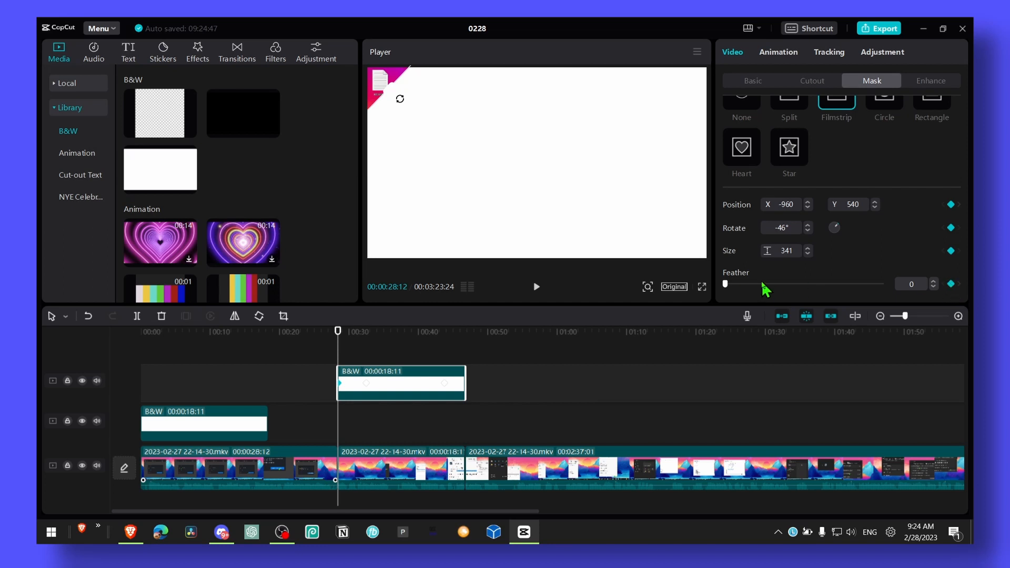
mouse_move(347, 332)
left_mouse_down()
mouse_move(365, 336)
mouse_move(338, 336)
left_mouse_up()
left_click(538, 288)
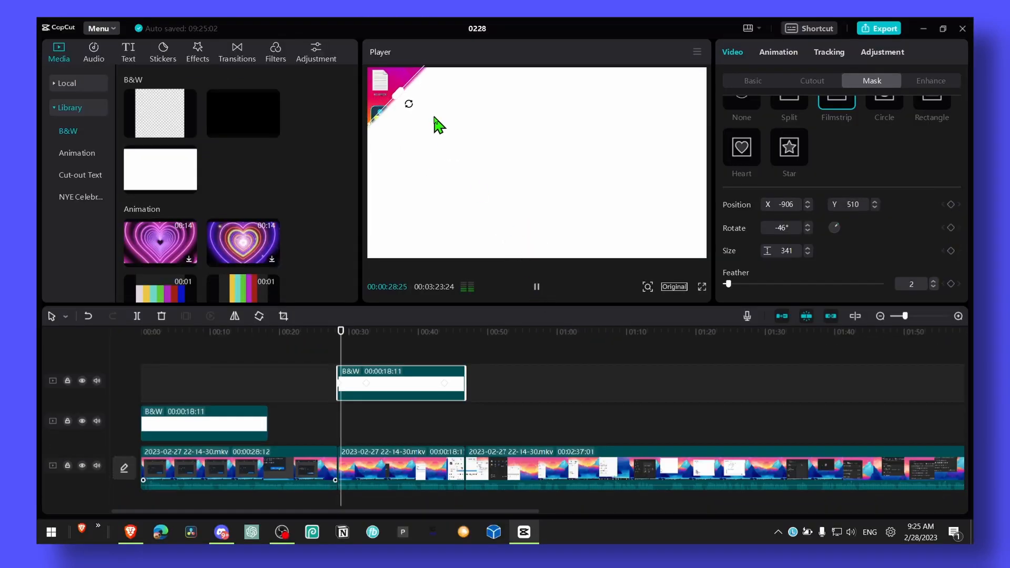
left_click(537, 288)
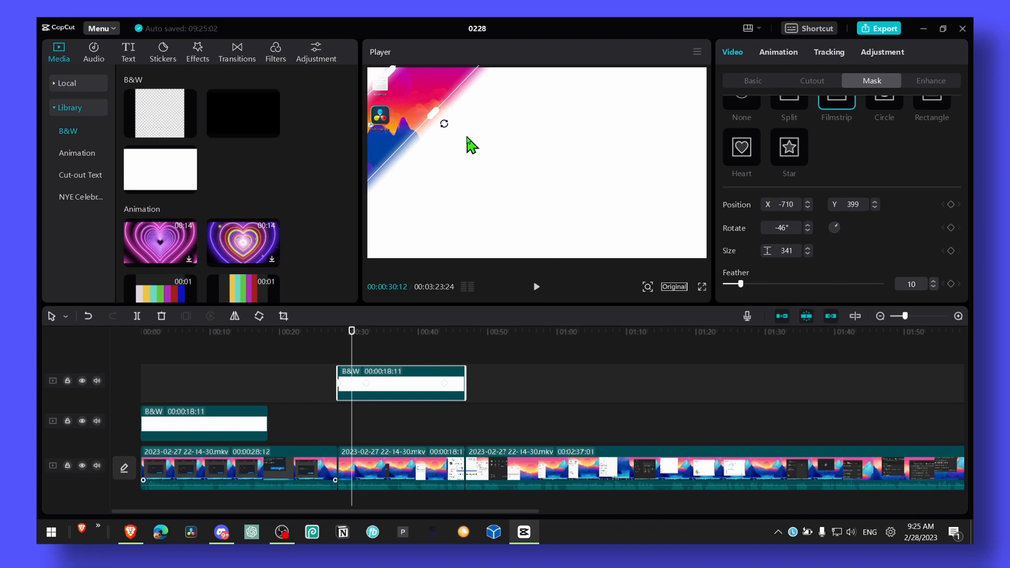